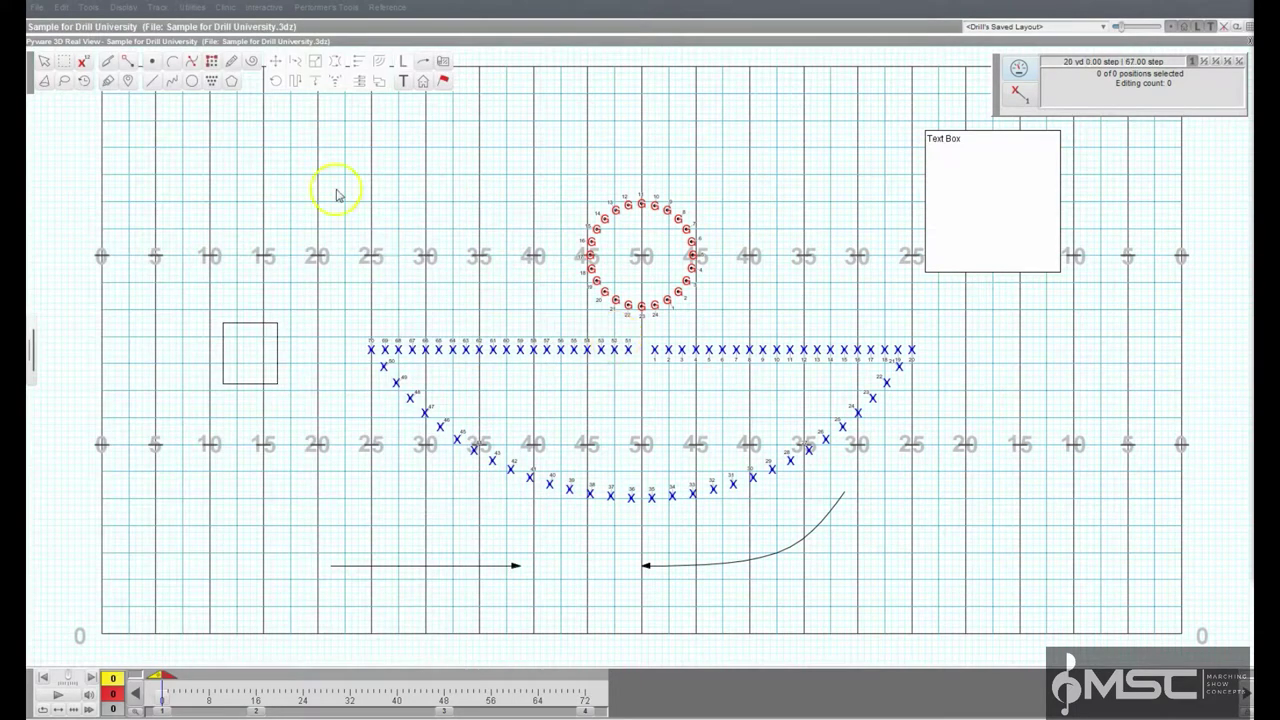
# Open the Production Sheet from the Utilities menu, listing sets 1 through 4
pyautogui.click(199, 11)
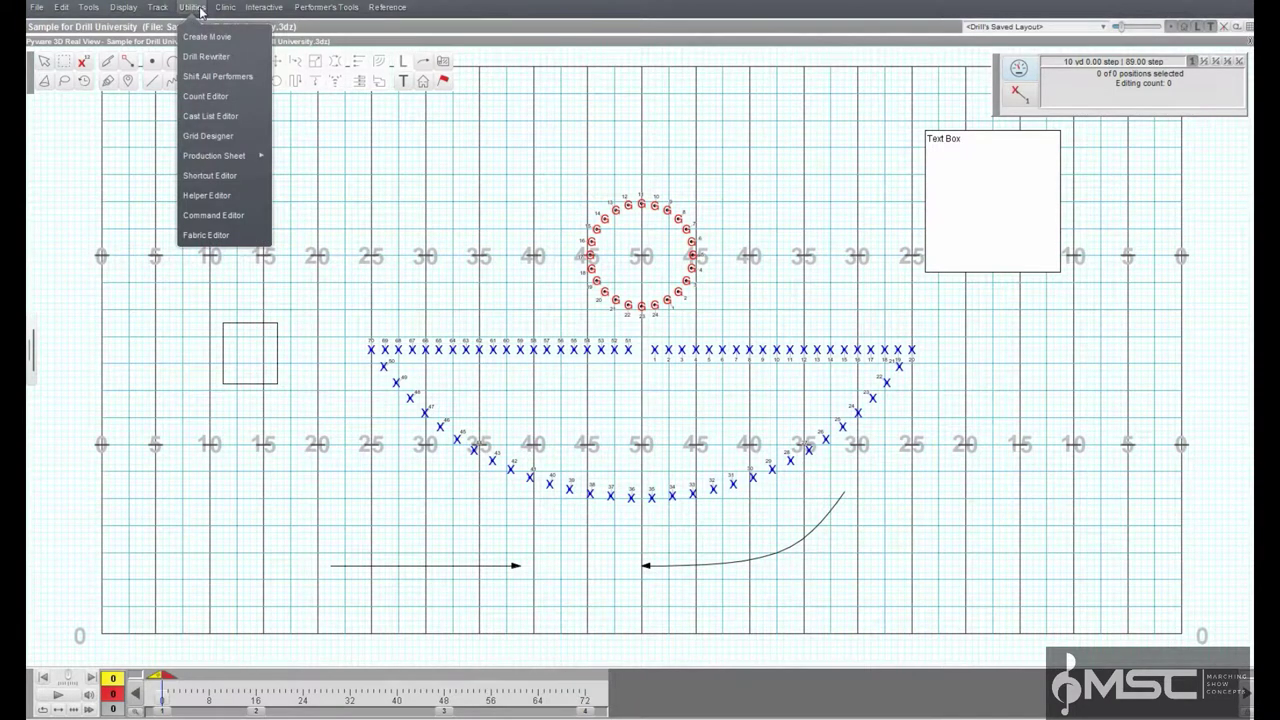
pyautogui.moveTo(214, 156)
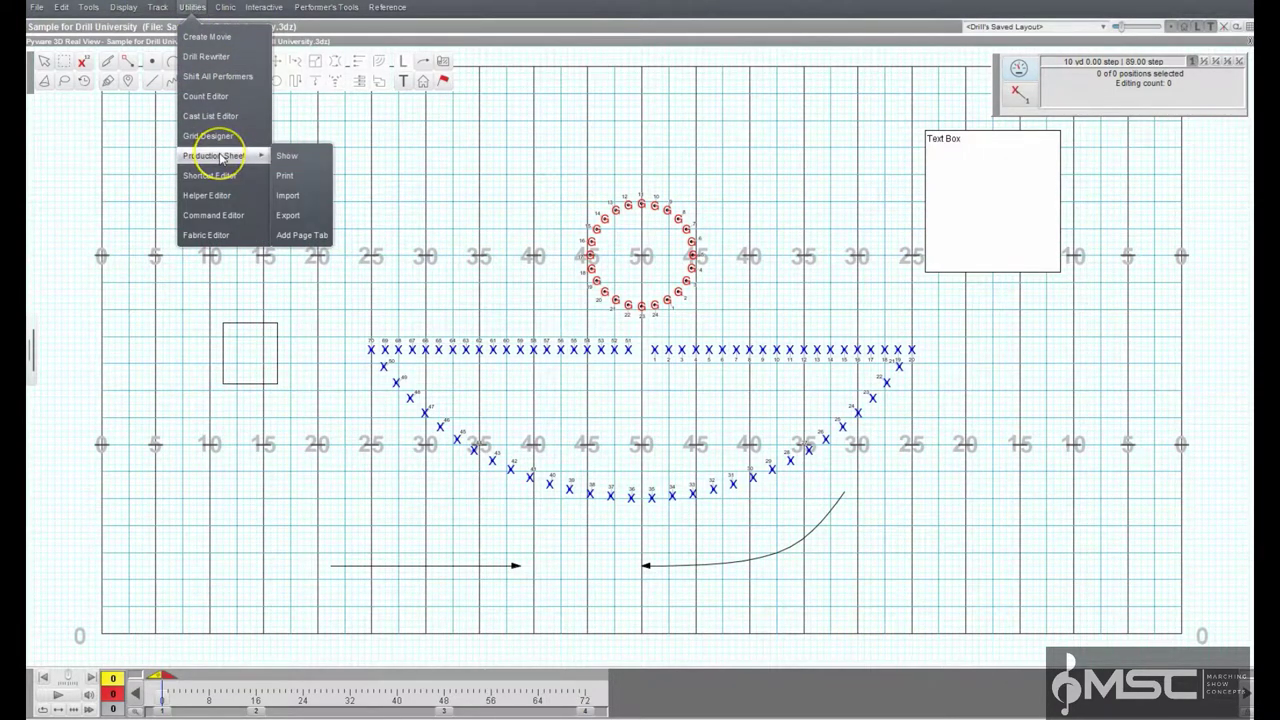
pyautogui.click(298, 156)
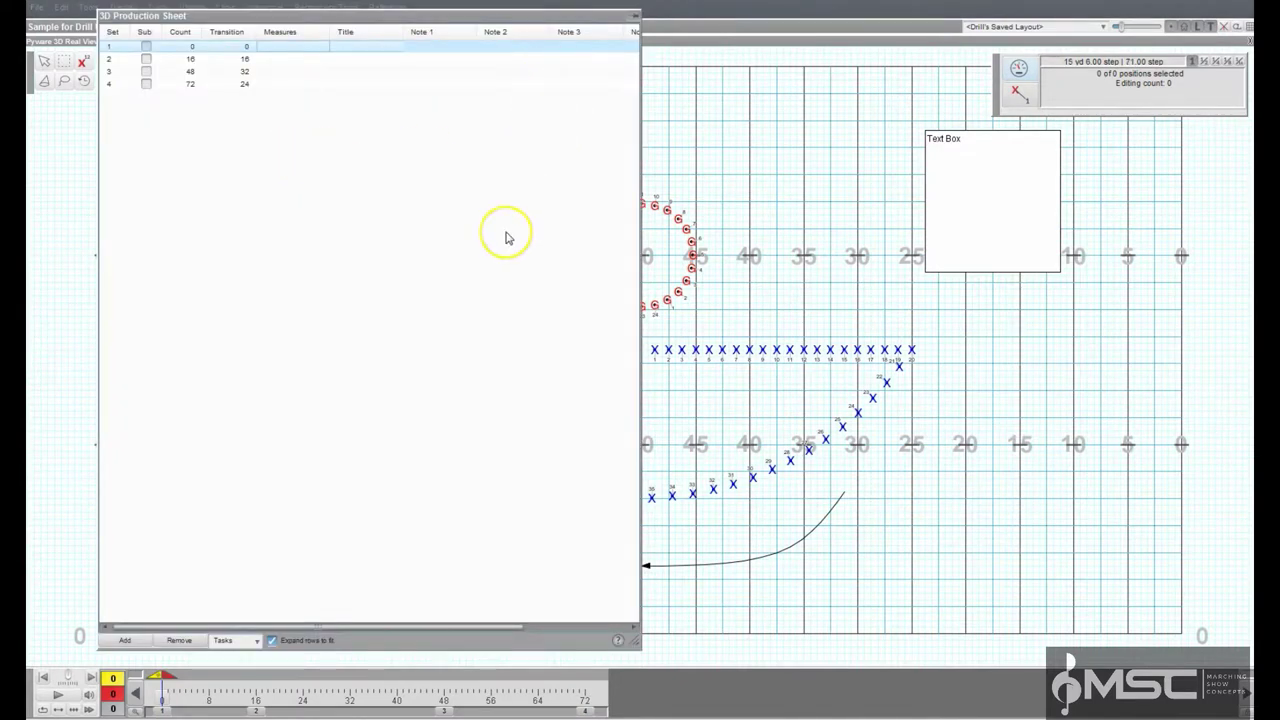
pyautogui.click(112, 48)
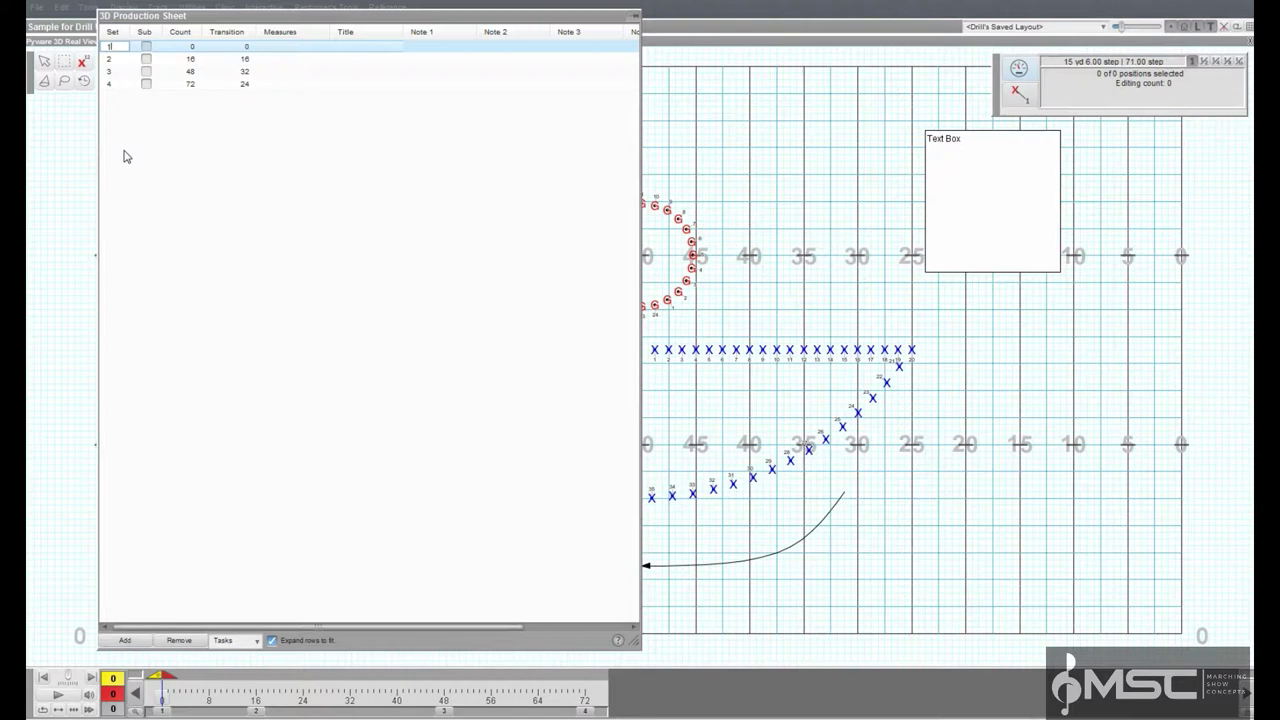
# Toggle set 2's Sub checkbox on and off twice, leaving set 2 a full set selected
pyautogui.click(146, 59)
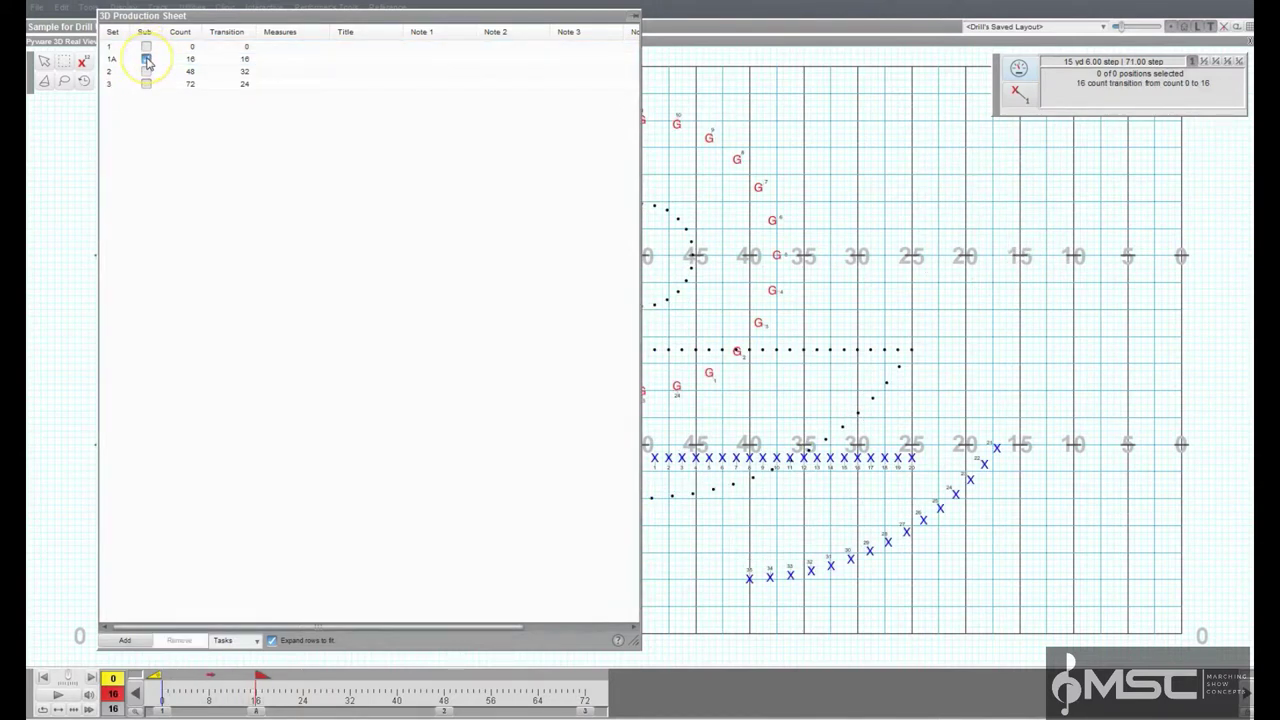
pyautogui.click(146, 59)
pyautogui.click(146, 60)
pyautogui.click(146, 60)
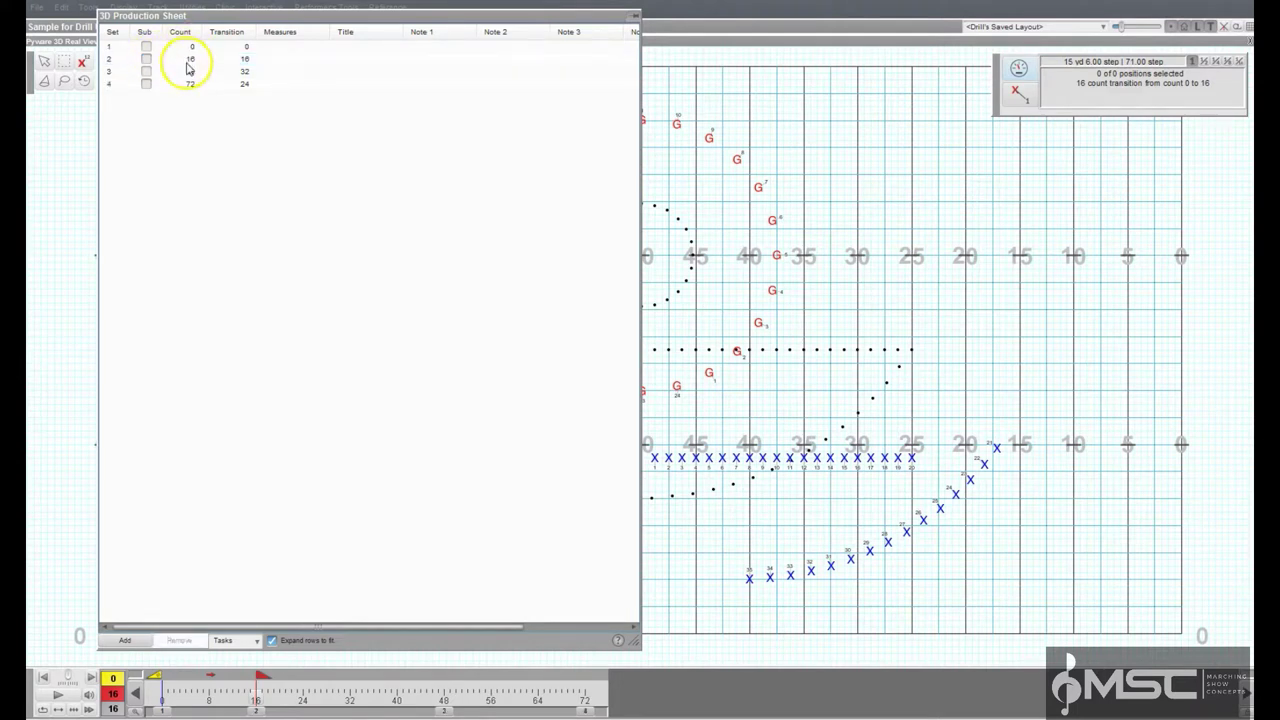
pyautogui.click(189, 61)
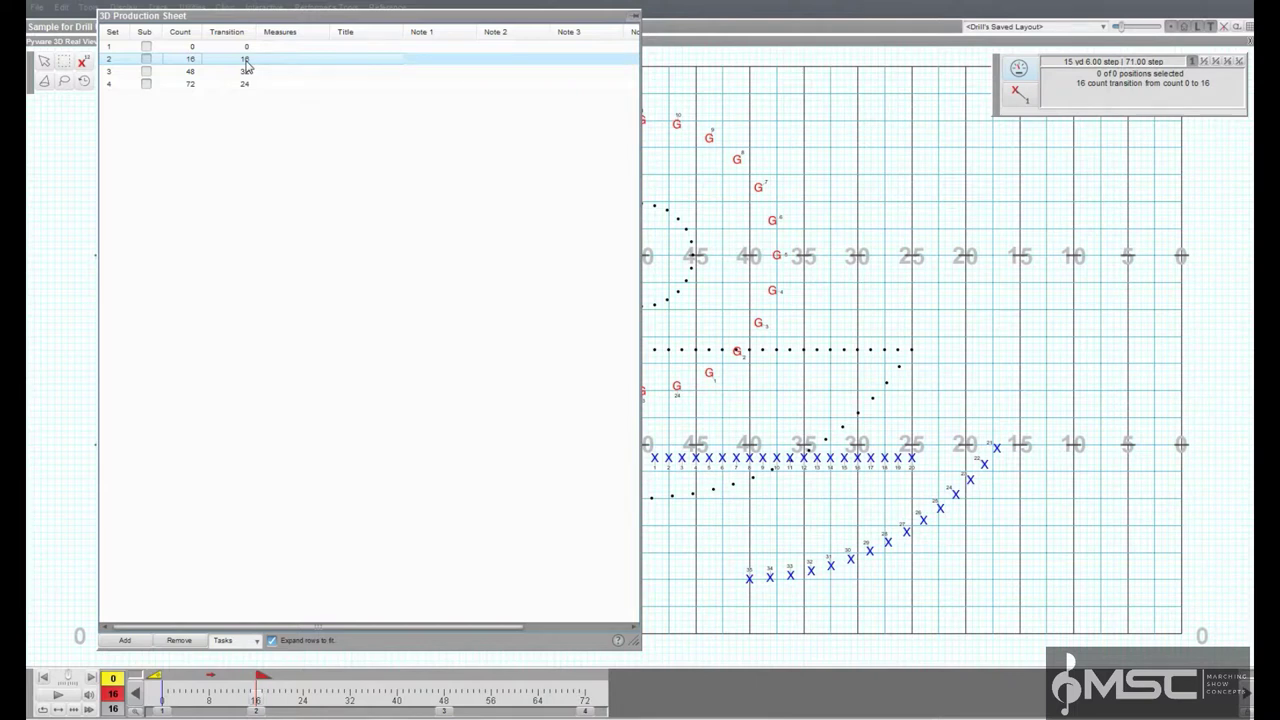
# Enter measures 1-4 for set 2
pyautogui.click(270, 64)
pyautogui.click(300, 123)
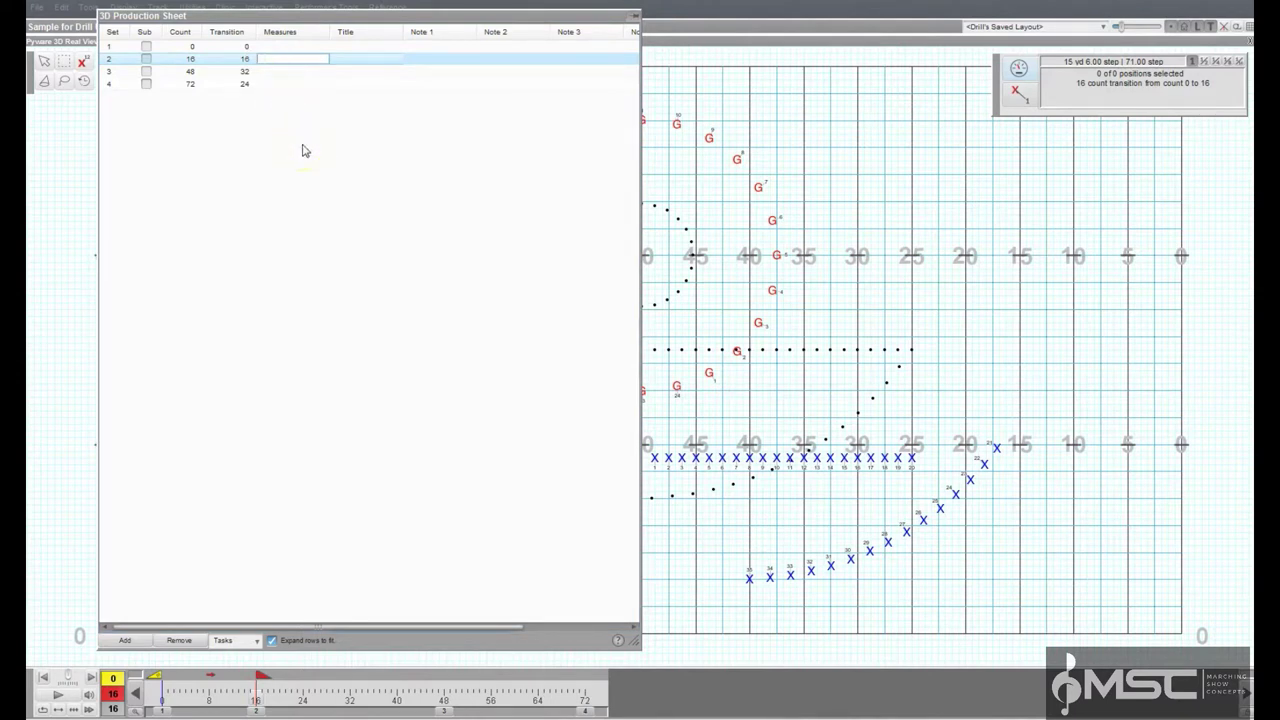
pyautogui.write('1-4')
pyautogui.press('Return')
# Enter 'Company Front' as set 2's title
pyautogui.click(358, 63)
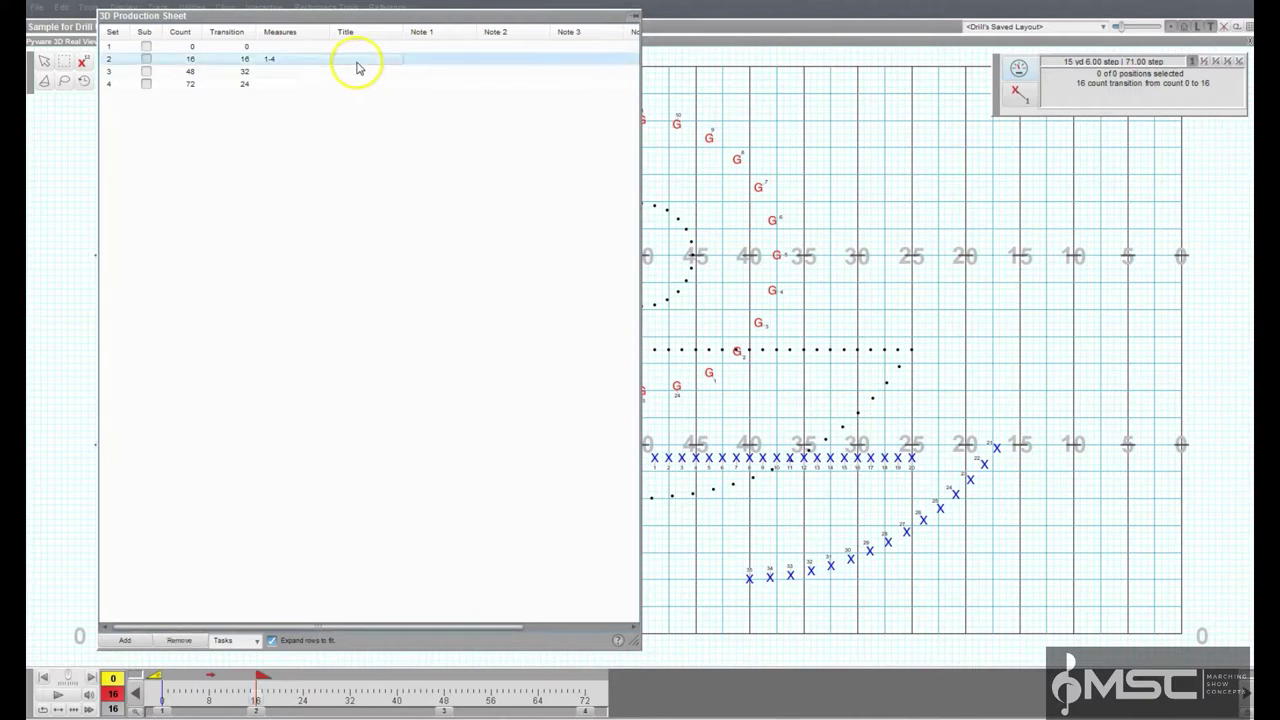
pyautogui.click(357, 59)
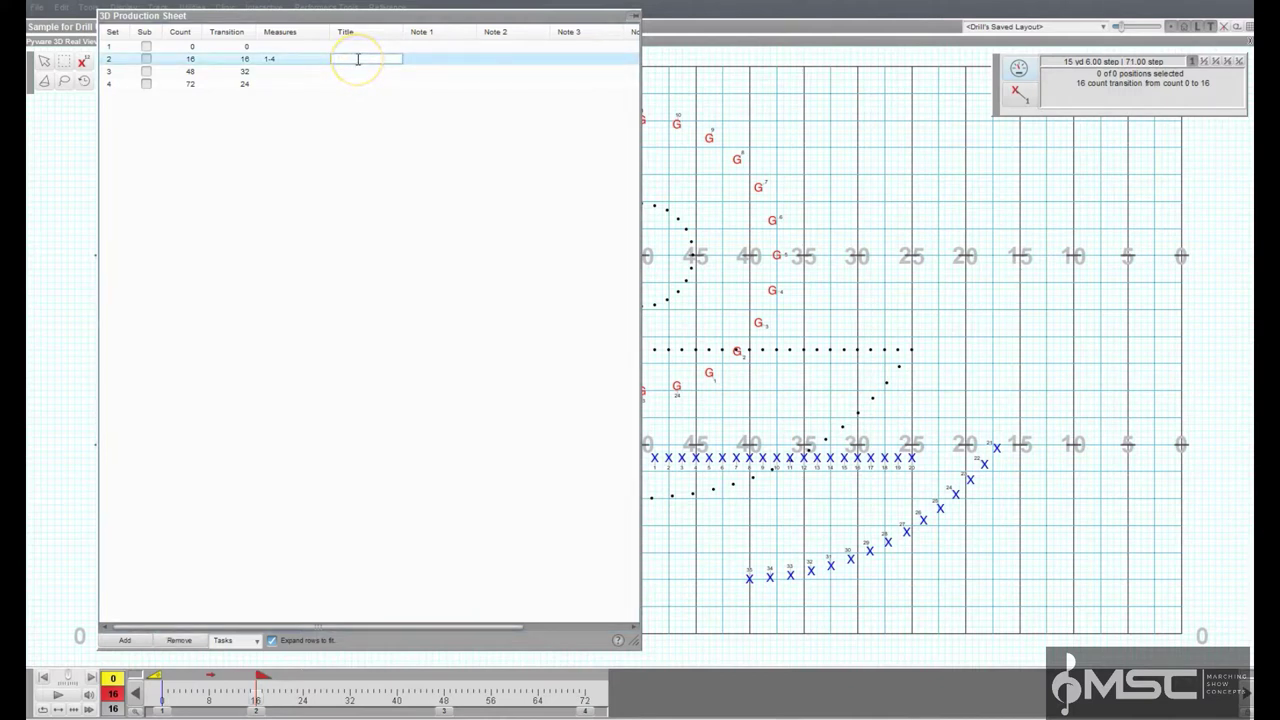
pyautogui.write('Com')
pyautogui.write('pany Front')
pyautogui.press('Return')
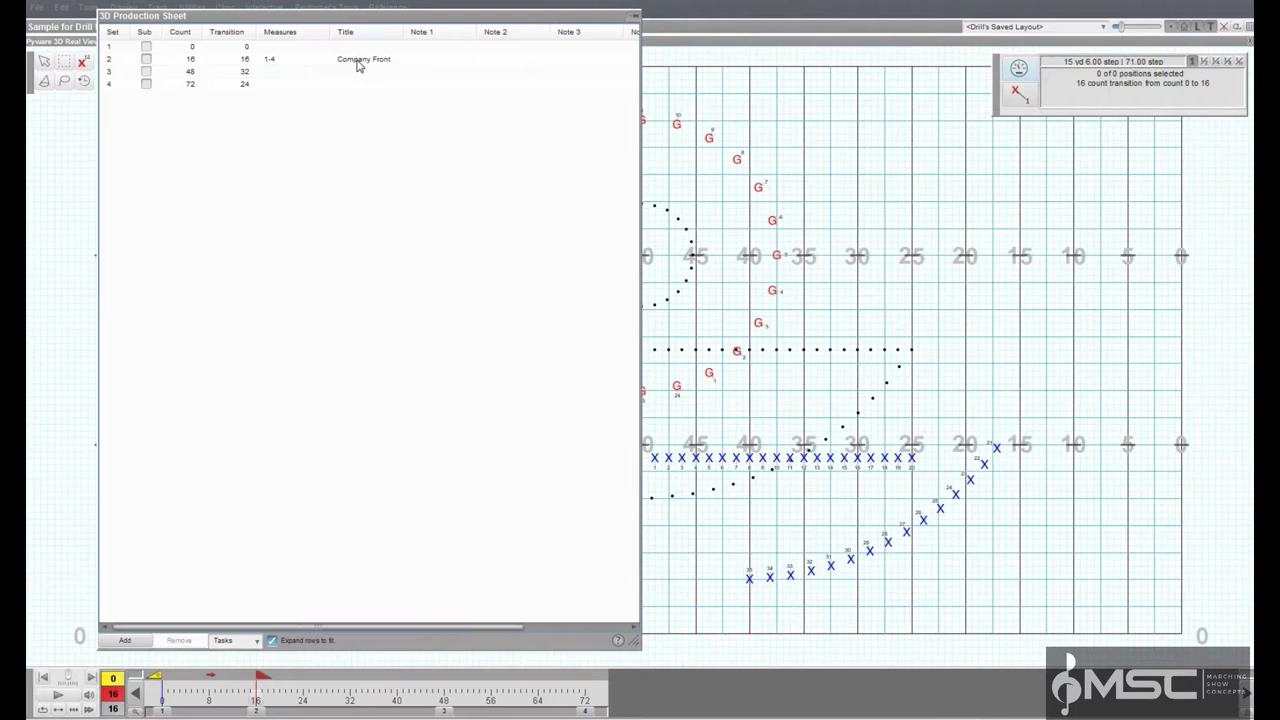
# Type 'Notes 1' into set 2's Note 1 cell and confirm it stuck
pyautogui.doubleClick(443, 59)
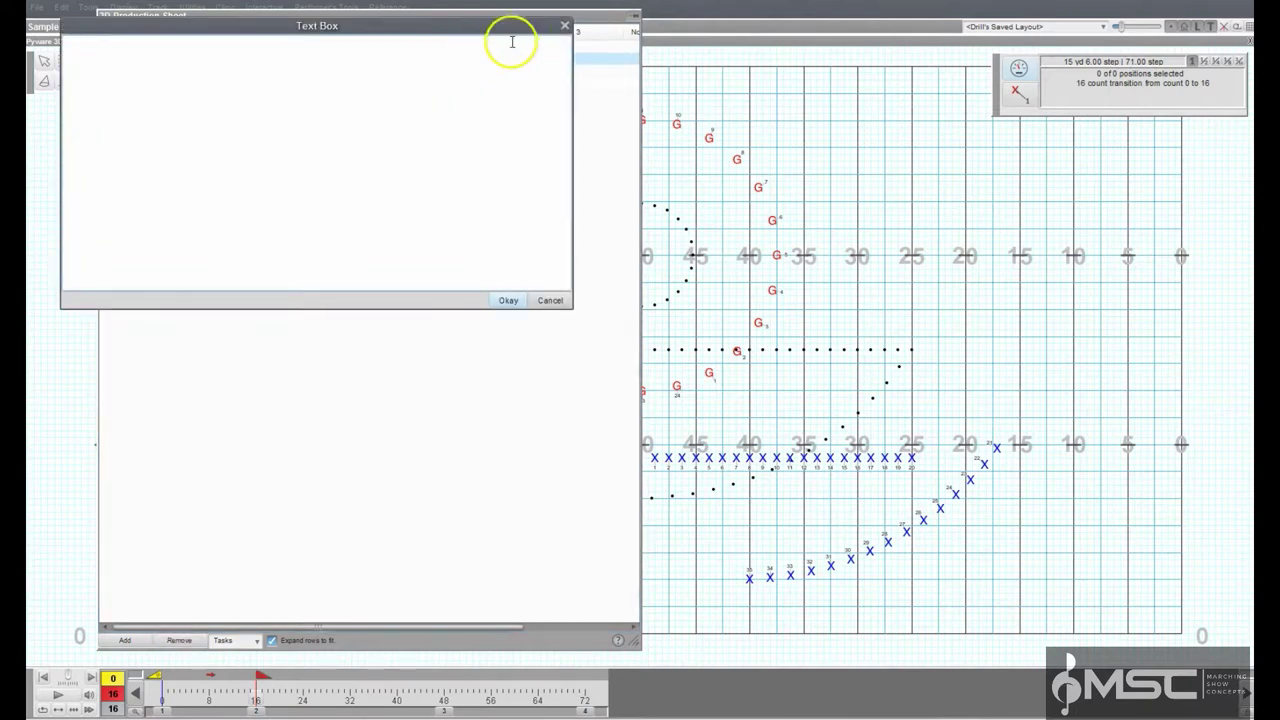
pyautogui.click(515, 300)
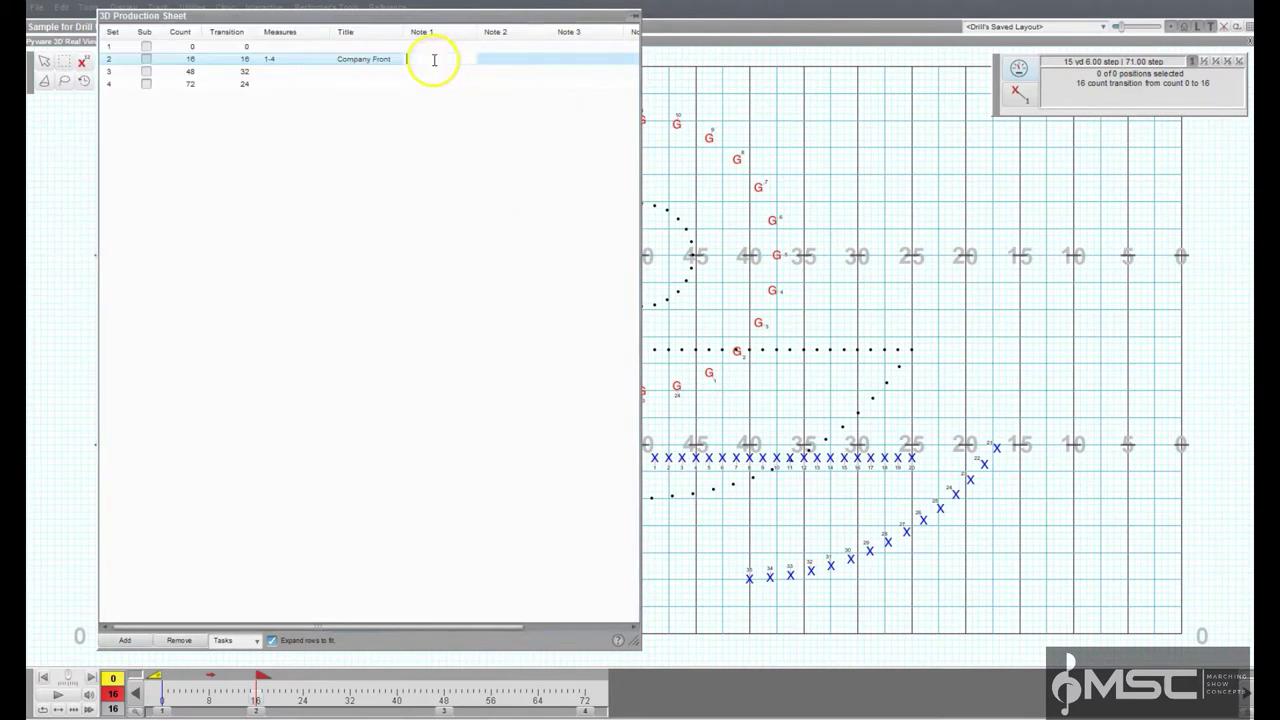
pyautogui.click(435, 59)
pyautogui.write('Notes')
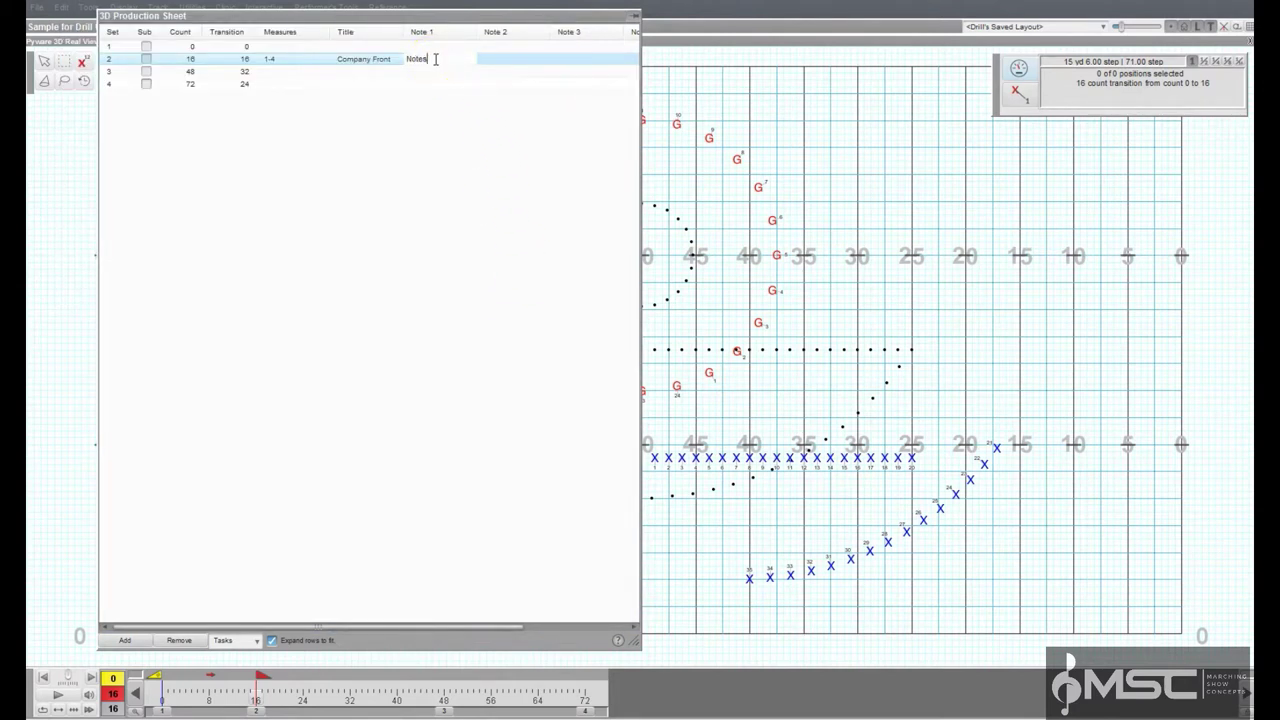
pyautogui.write(' 1')
pyautogui.click(437, 72)
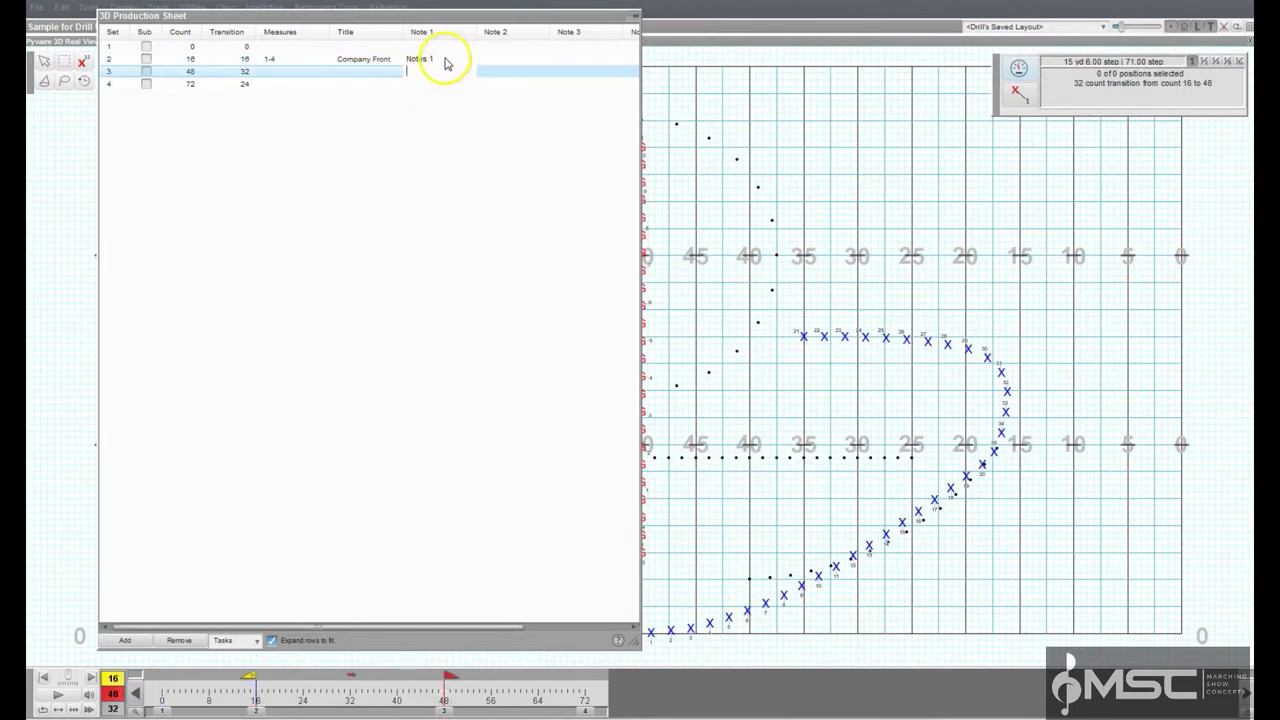
pyautogui.click(446, 62)
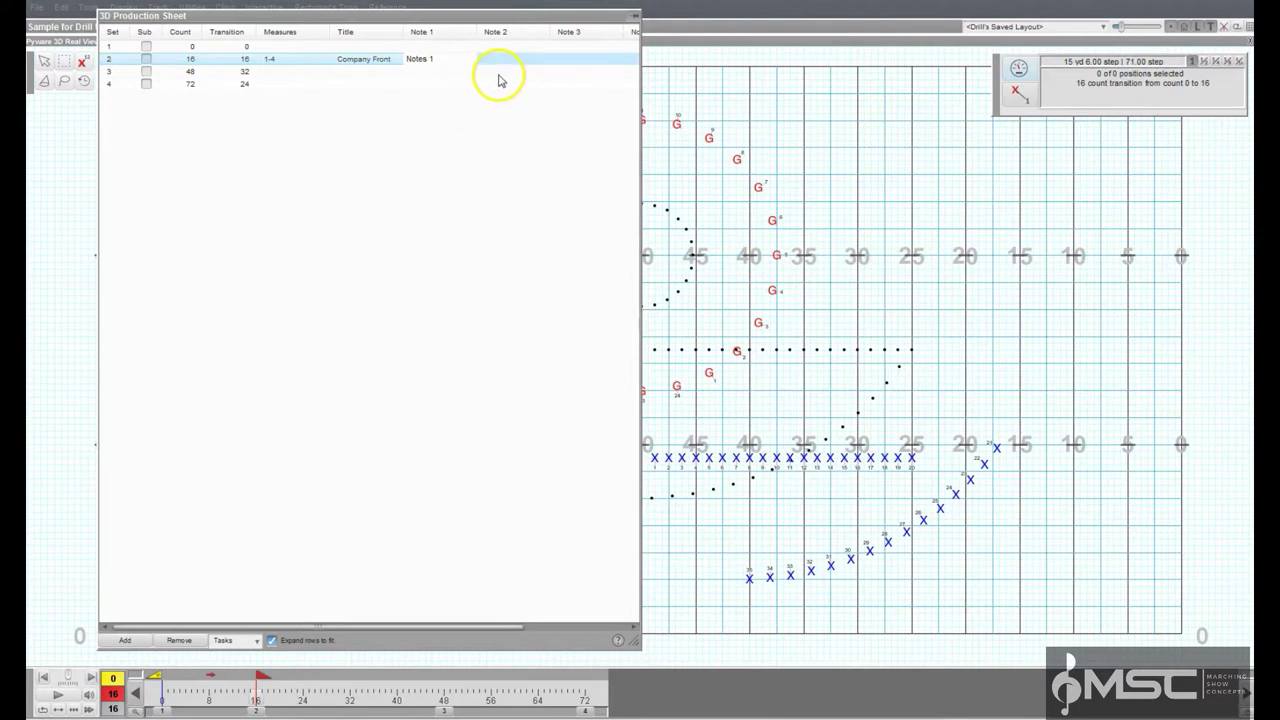
# Preview sets 3, 4, 1, 2, 3 in turn, ending on set 4's drill
pyautogui.click(411, 404)
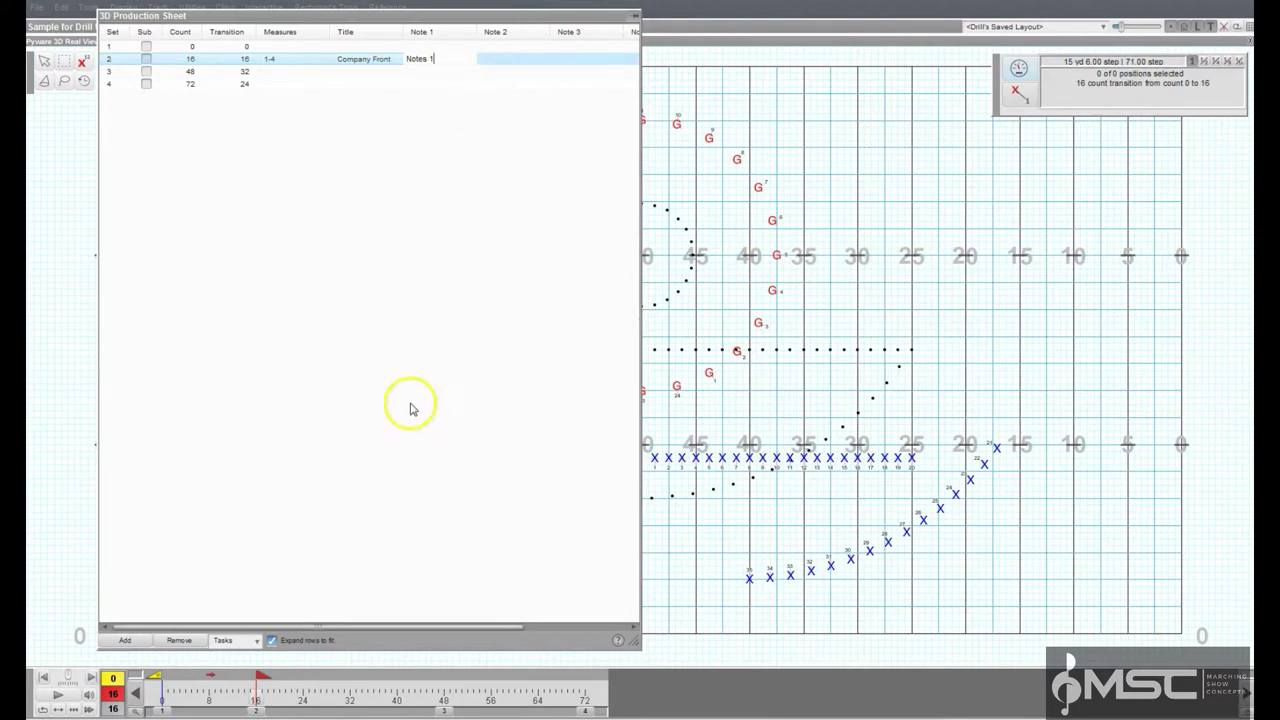
pyautogui.click(170, 73)
pyautogui.click(171, 84)
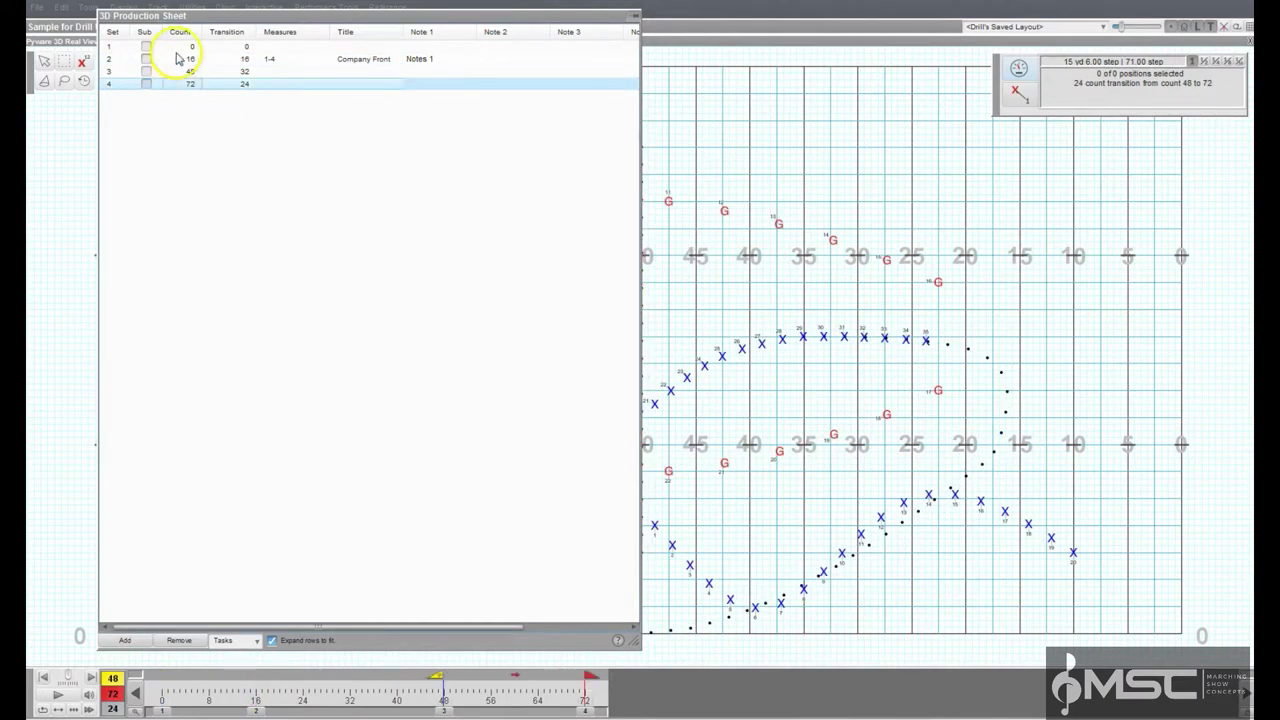
pyautogui.click(178, 47)
pyautogui.click(176, 59)
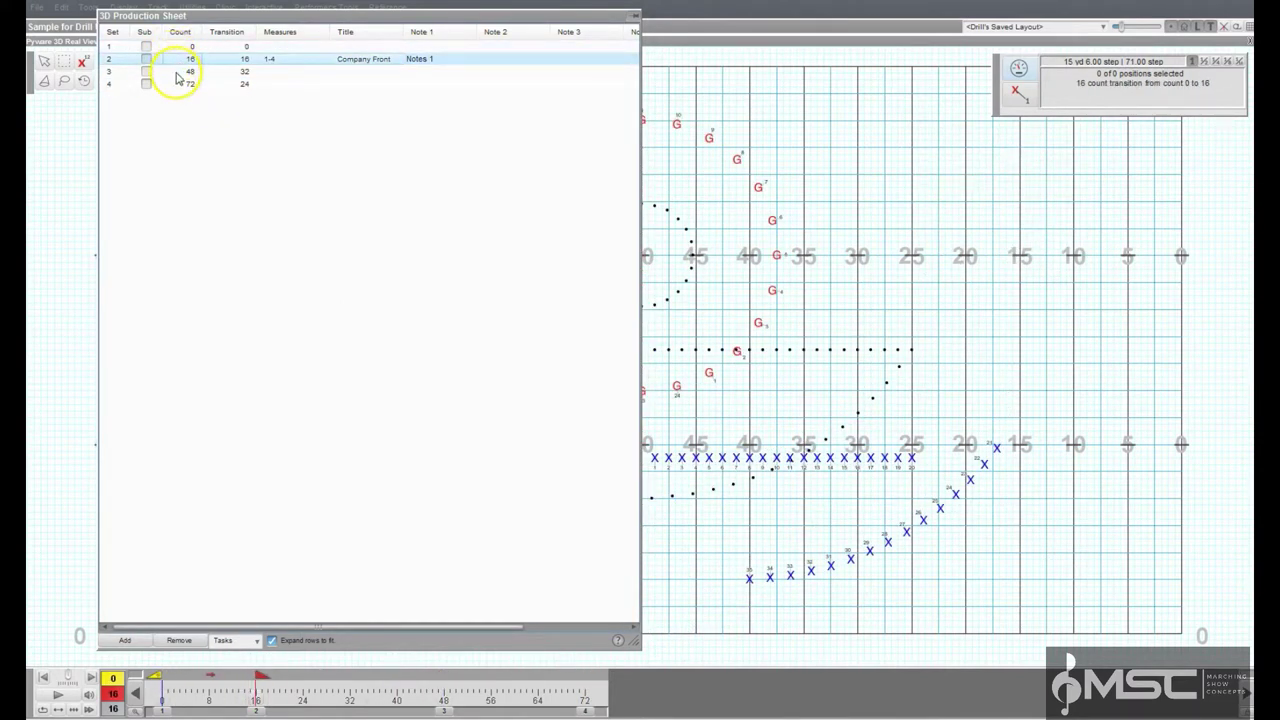
pyautogui.click(176, 73)
pyautogui.click(176, 84)
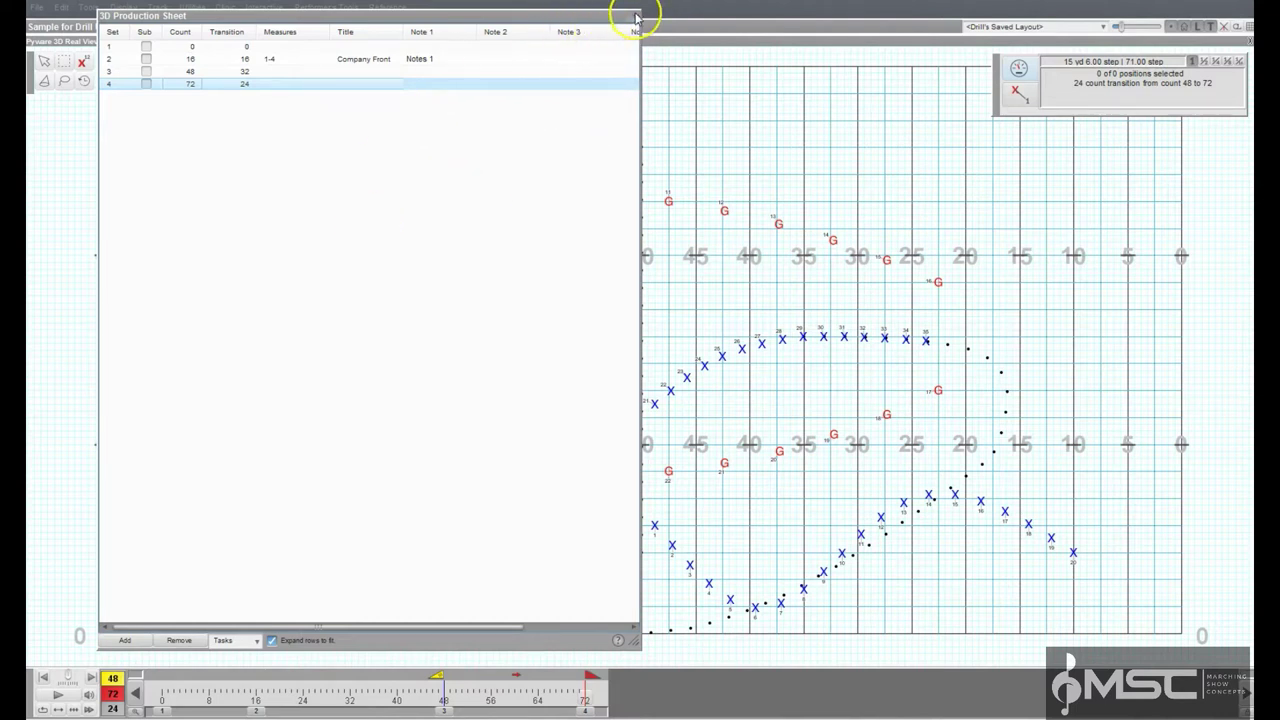
# Reopen, undock and reposition the production sheet, then close it to reveal the field
pyautogui.click(636, 15)
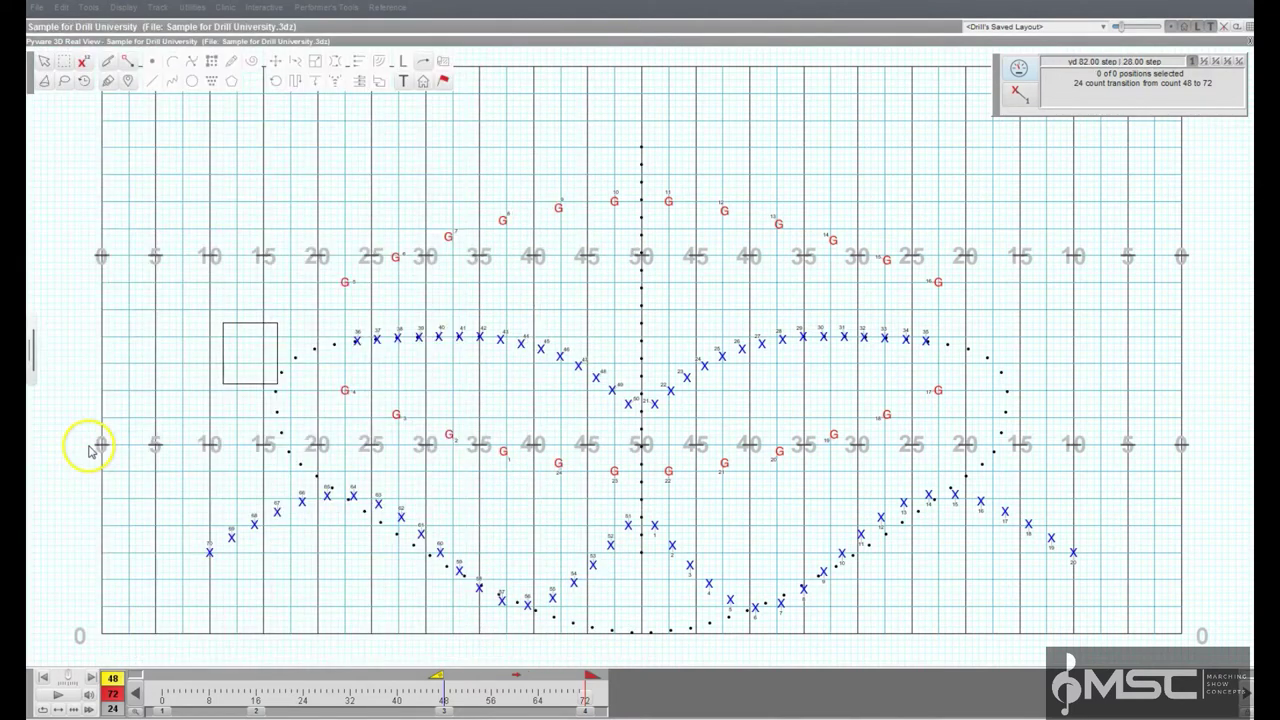
pyautogui.click(31, 360)
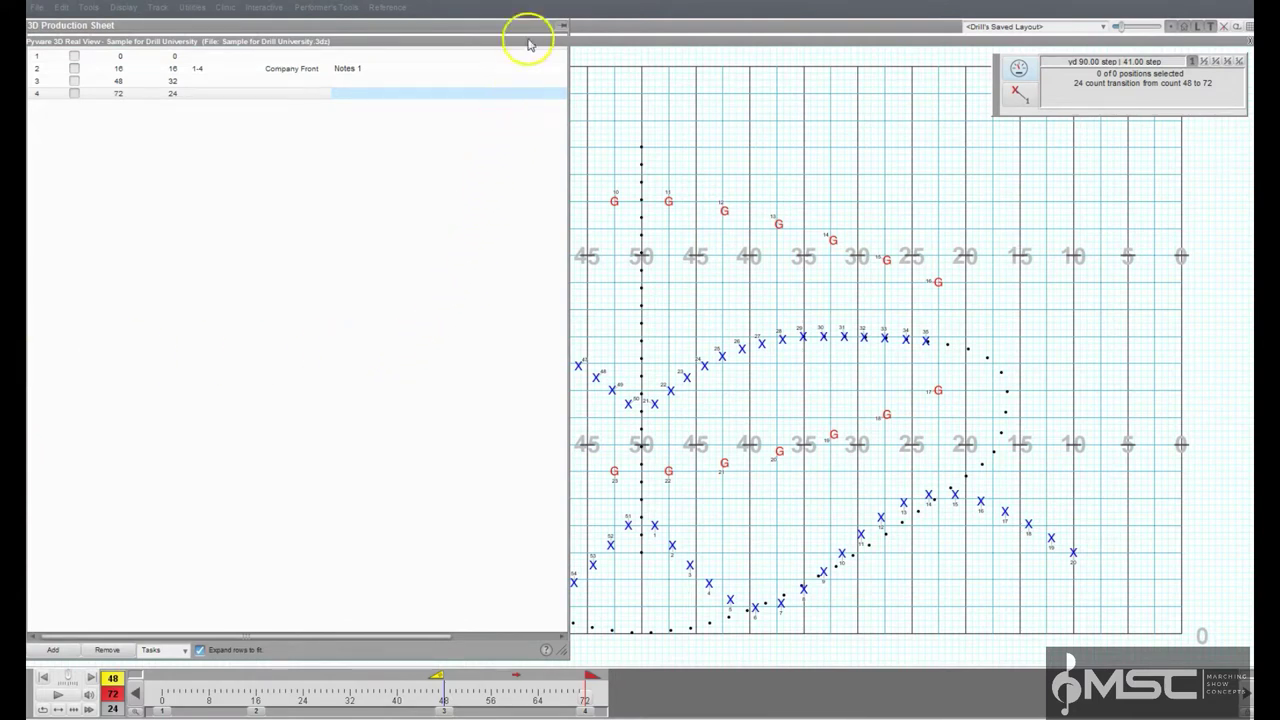
pyautogui.click(563, 28)
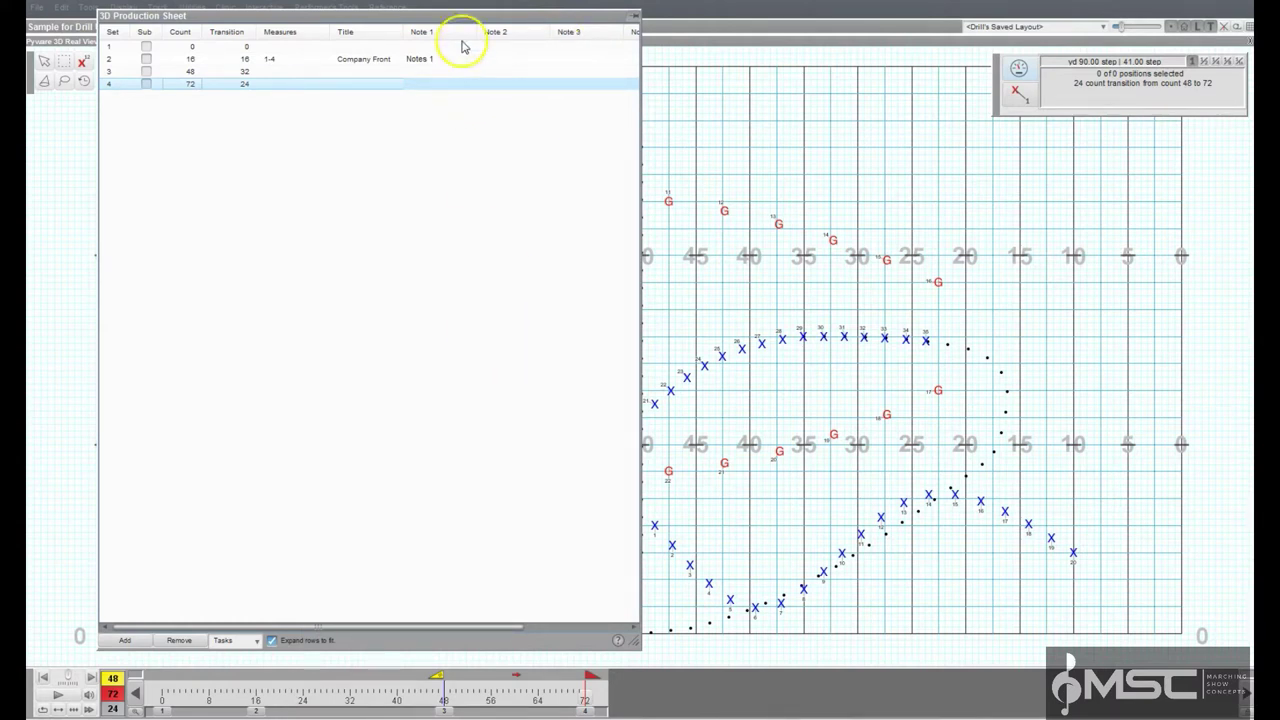
pyautogui.moveTo(470, 18)
pyautogui.mouseDown()
pyautogui.moveTo(569, 75)
pyautogui.moveTo(672, 37)
pyautogui.mouseUp()
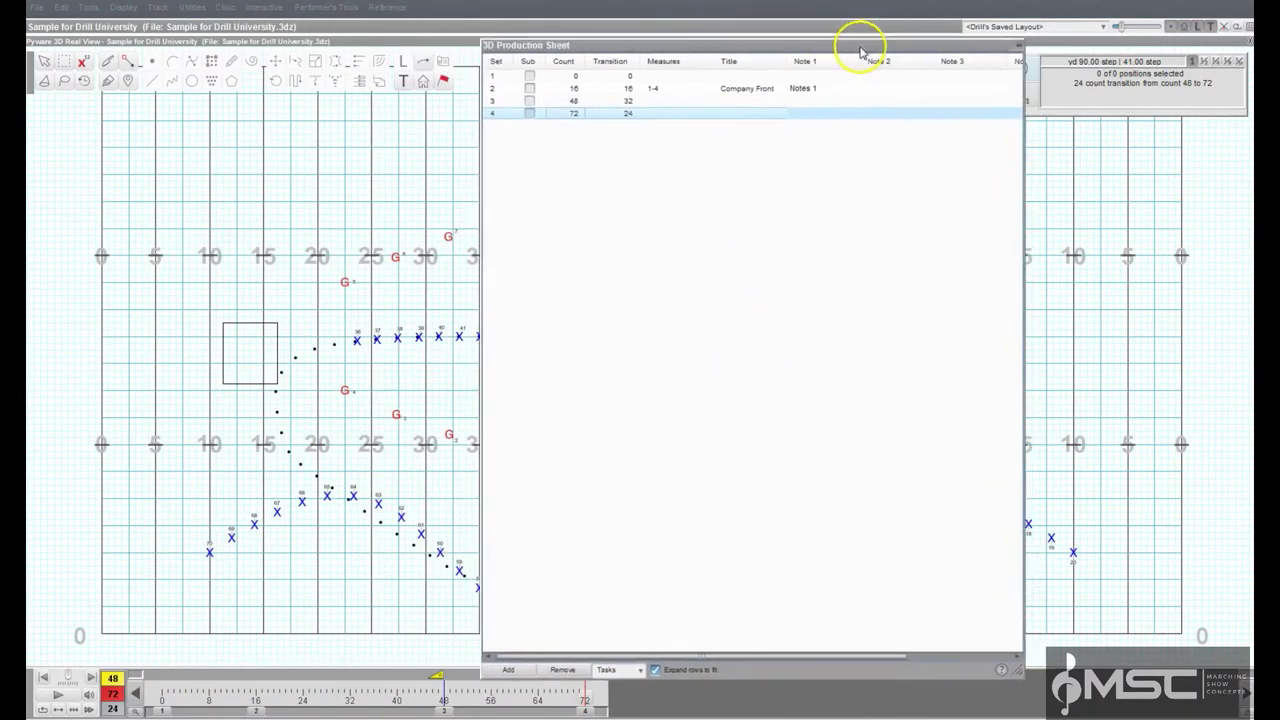
pyautogui.moveTo(672, 37); pyautogui.dragTo(525, 42)
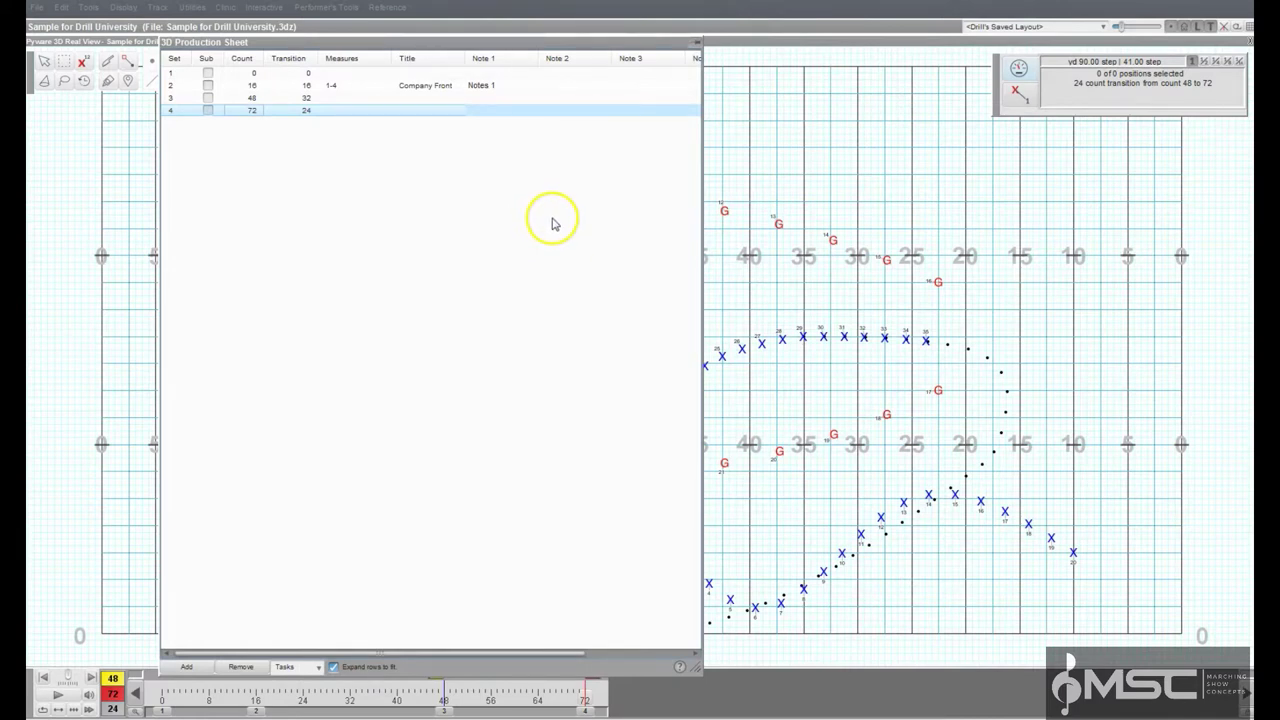
pyautogui.click(696, 46)
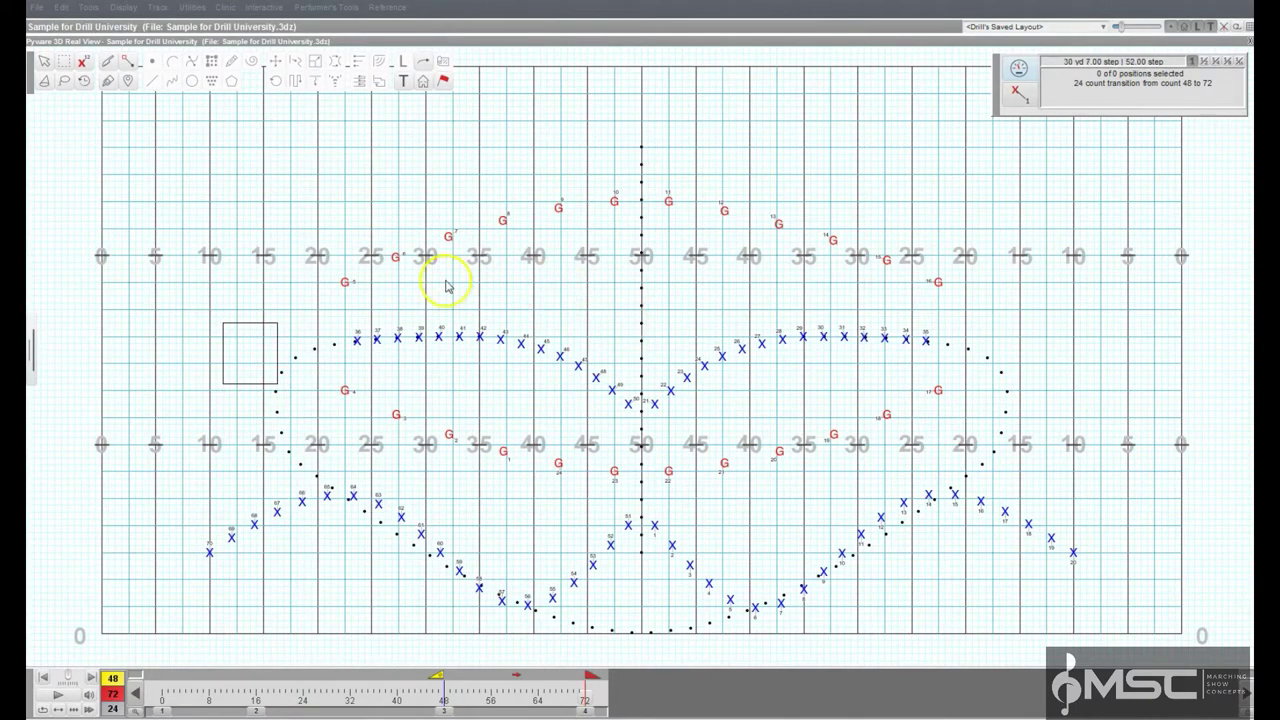
# Reopen the production sheet as a floating window and show its print preview
pyautogui.click(33, 360)
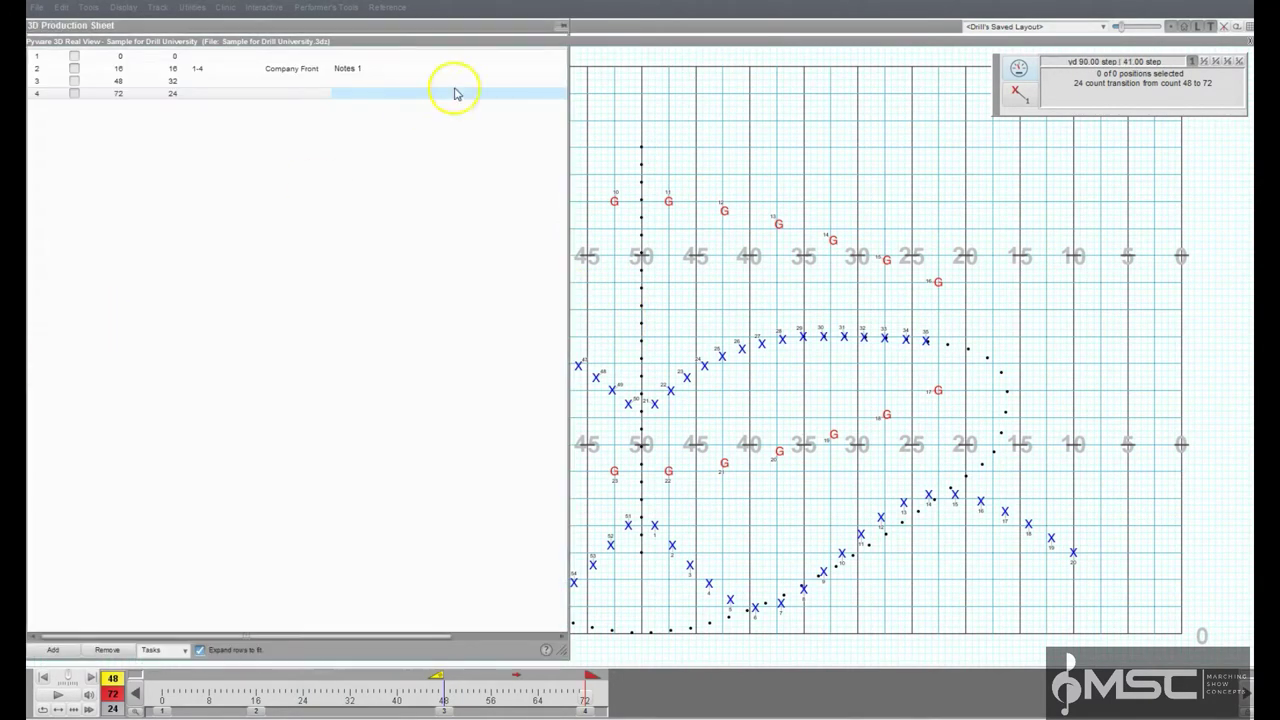
pyautogui.click(549, 29)
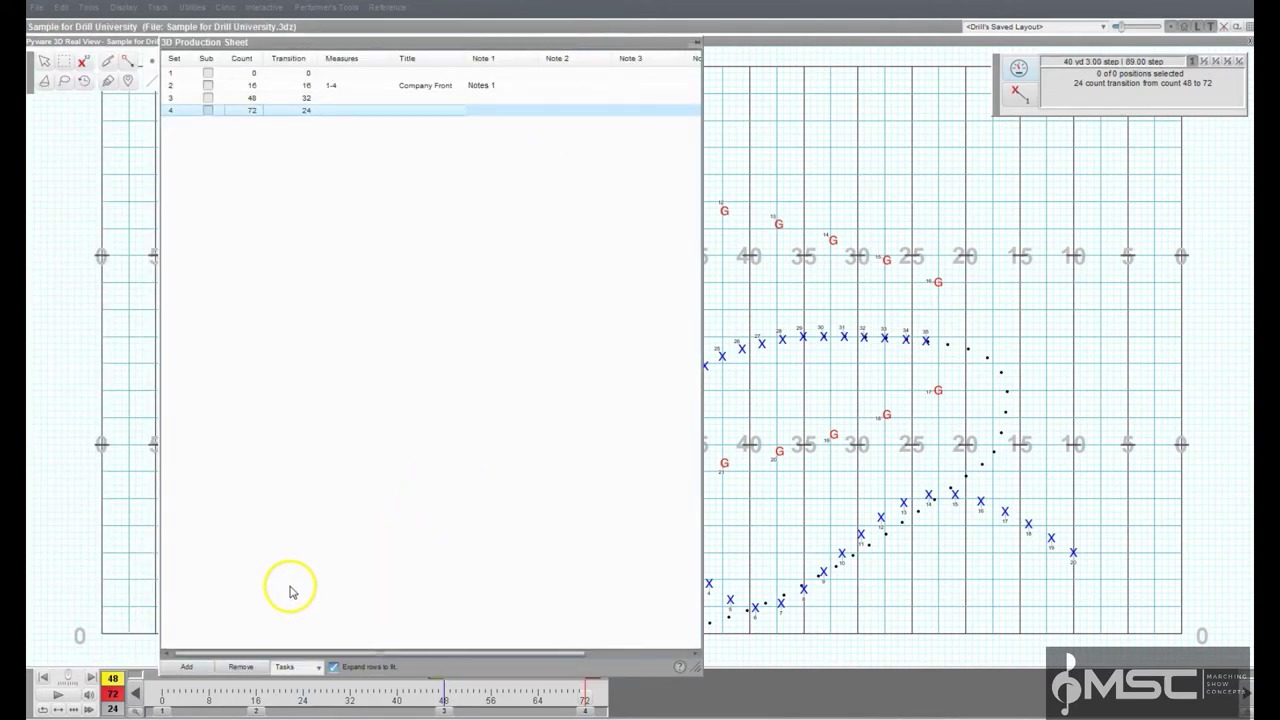
pyautogui.click(292, 667)
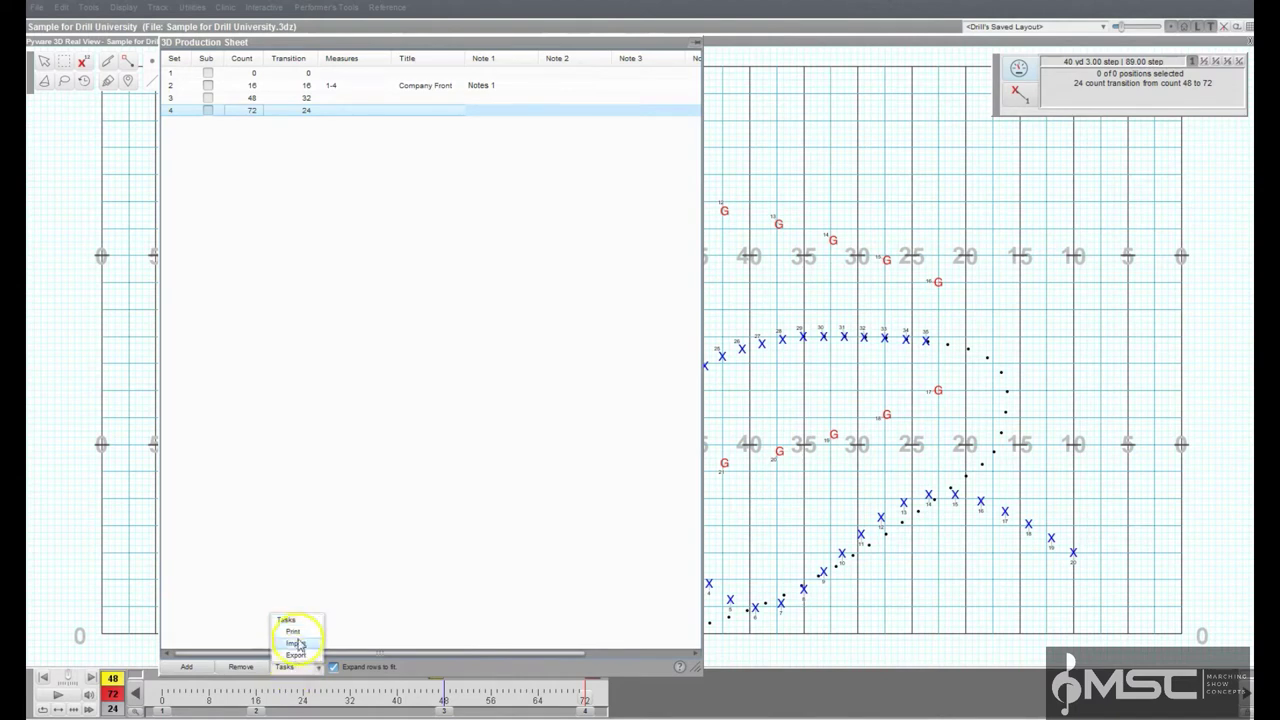
pyautogui.click(293, 632)
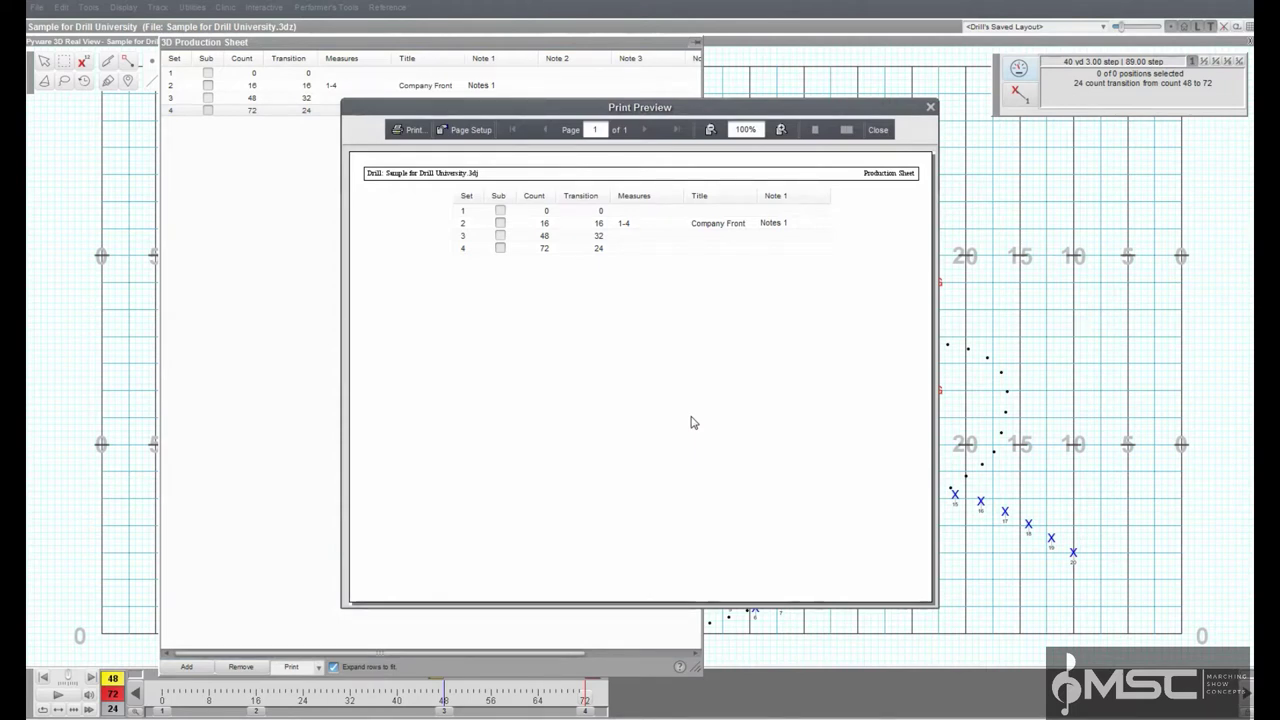
pyautogui.click(877, 129)
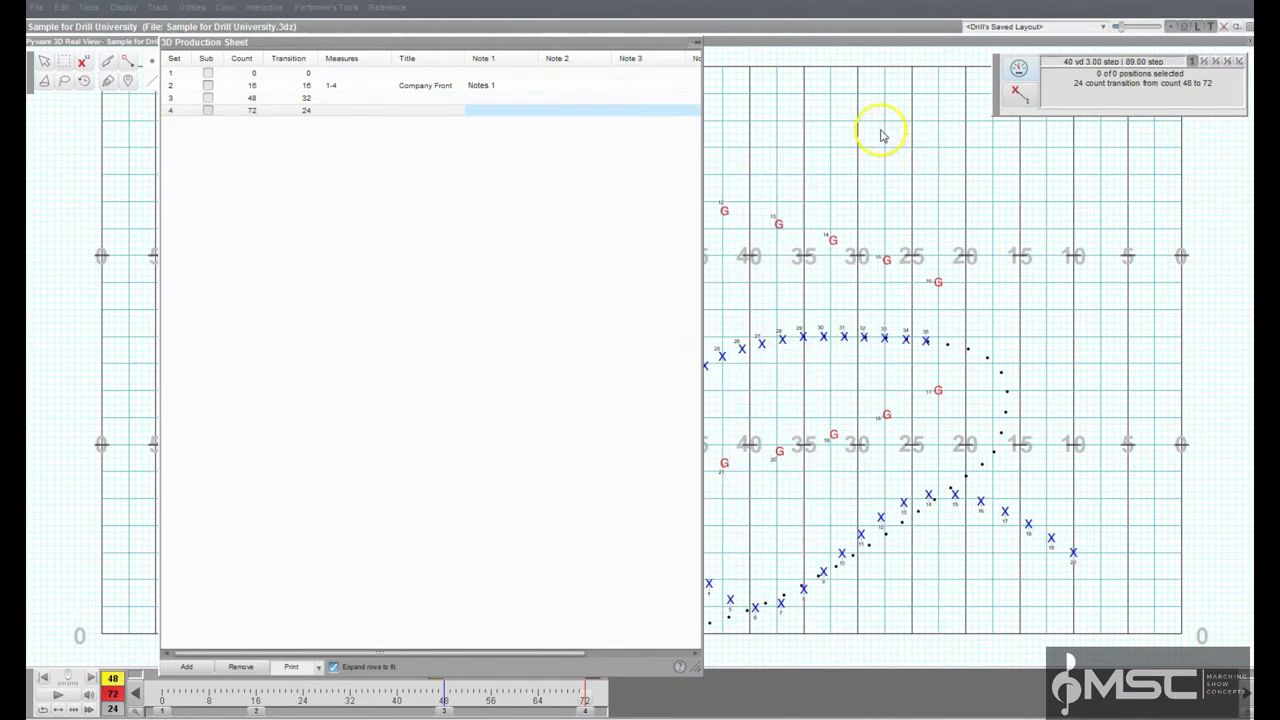
pyautogui.click(287, 666)
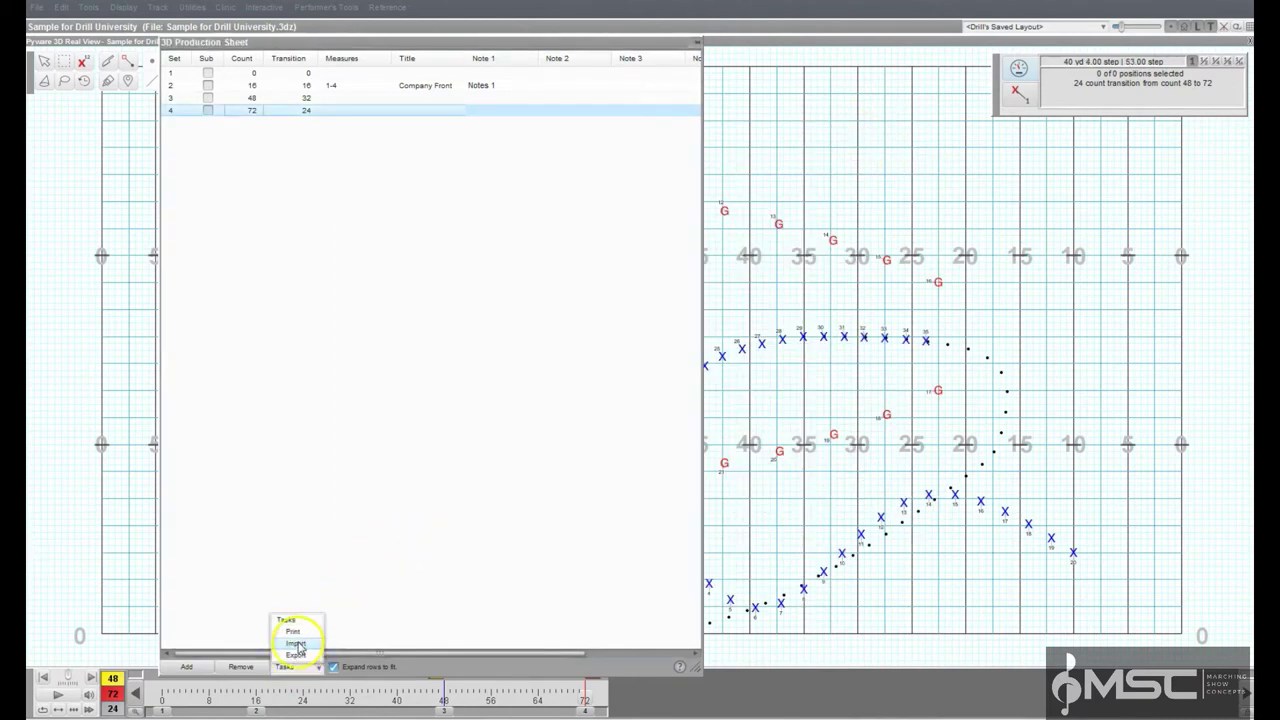
pyautogui.click(296, 644)
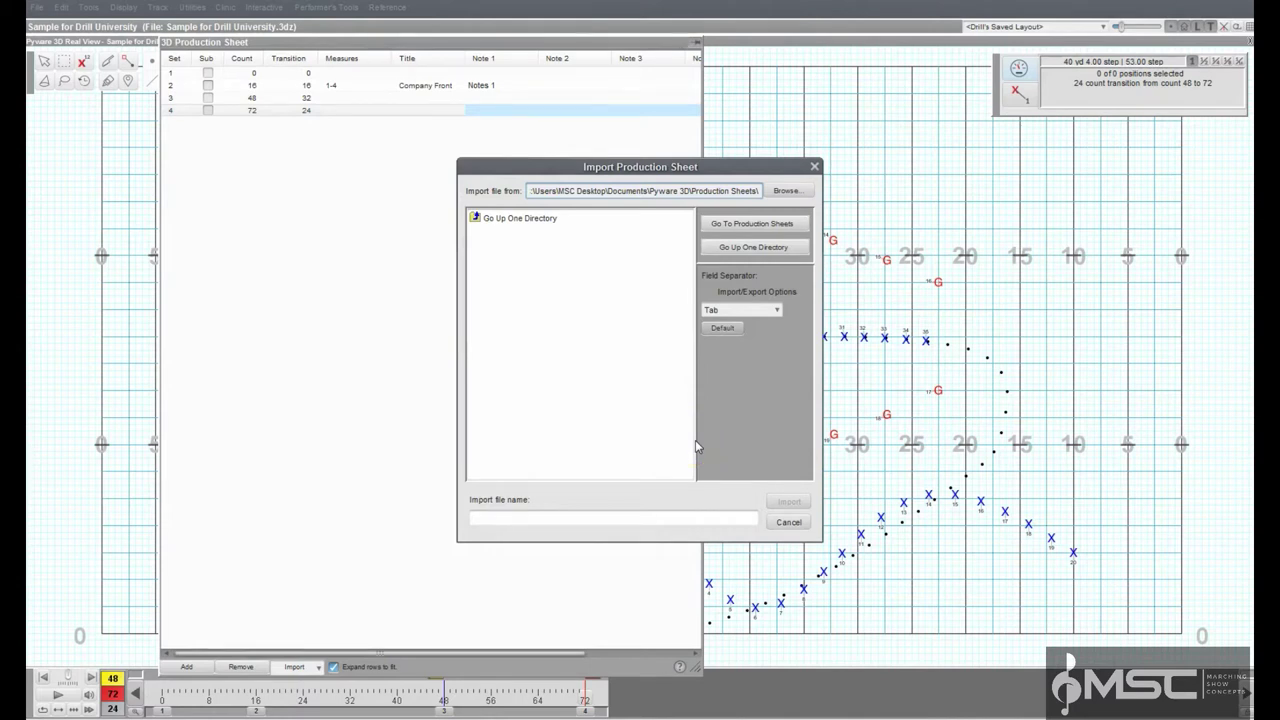
pyautogui.click(555, 230)
pyautogui.click(730, 419)
pyautogui.click(733, 416)
# Cancel the import and bring up Export Production Sheet with its file name box focused
pyautogui.click(786, 521)
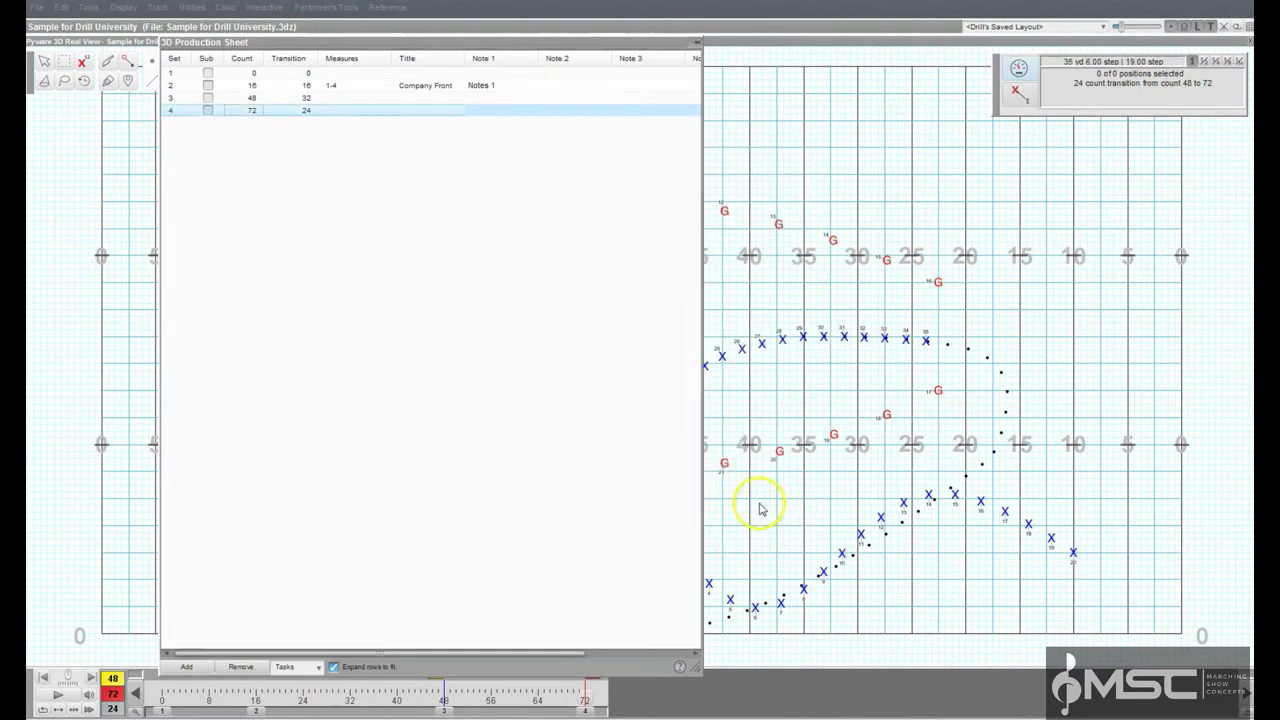
pyautogui.click(298, 666)
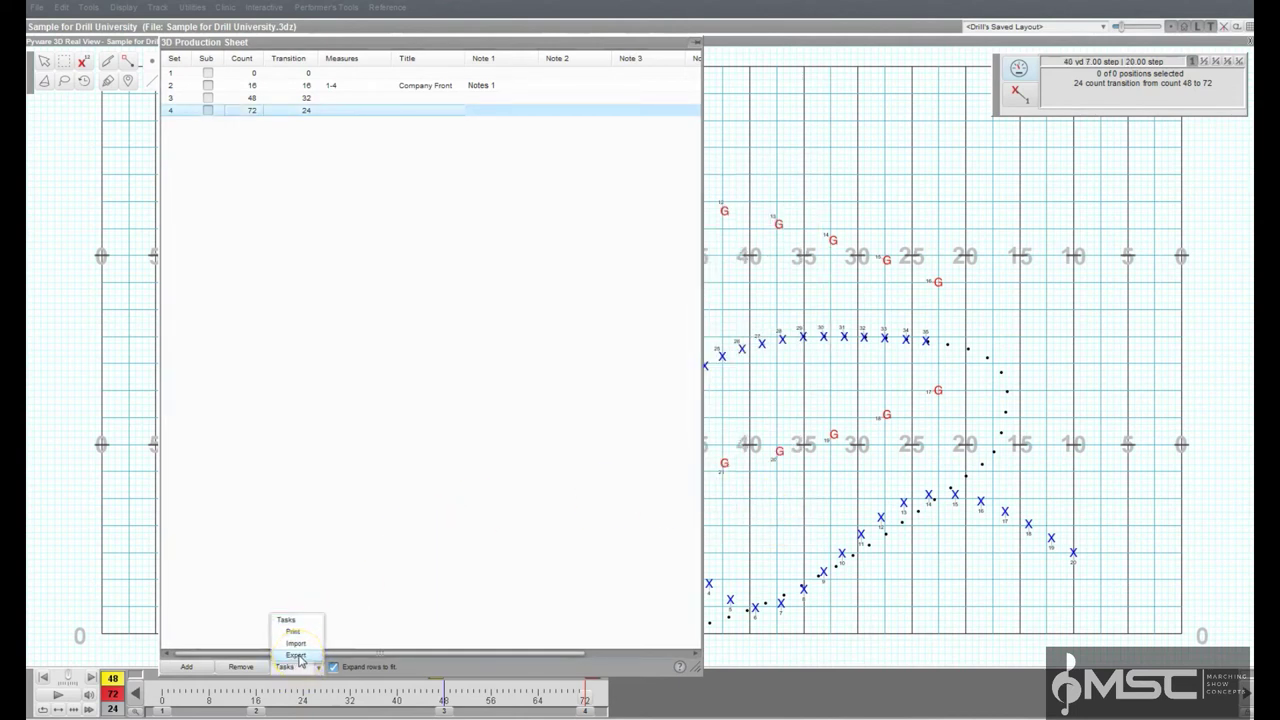
pyautogui.click(296, 655)
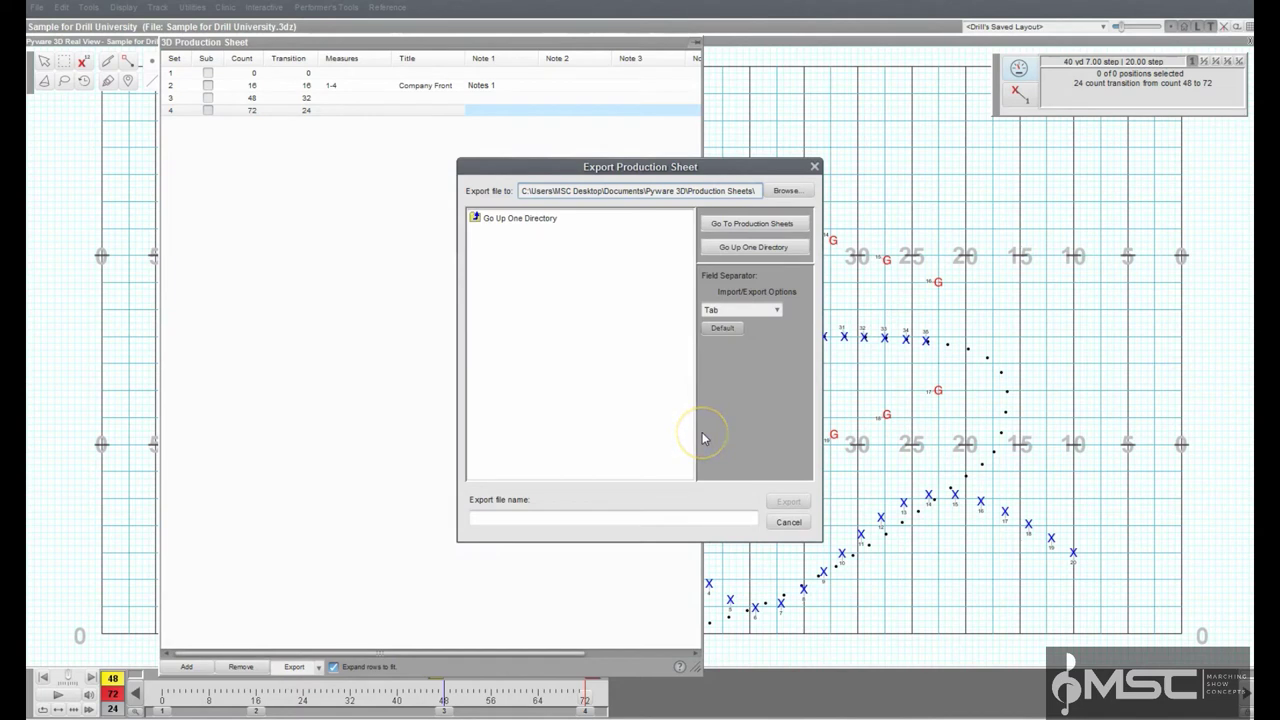
pyautogui.click(612, 515)
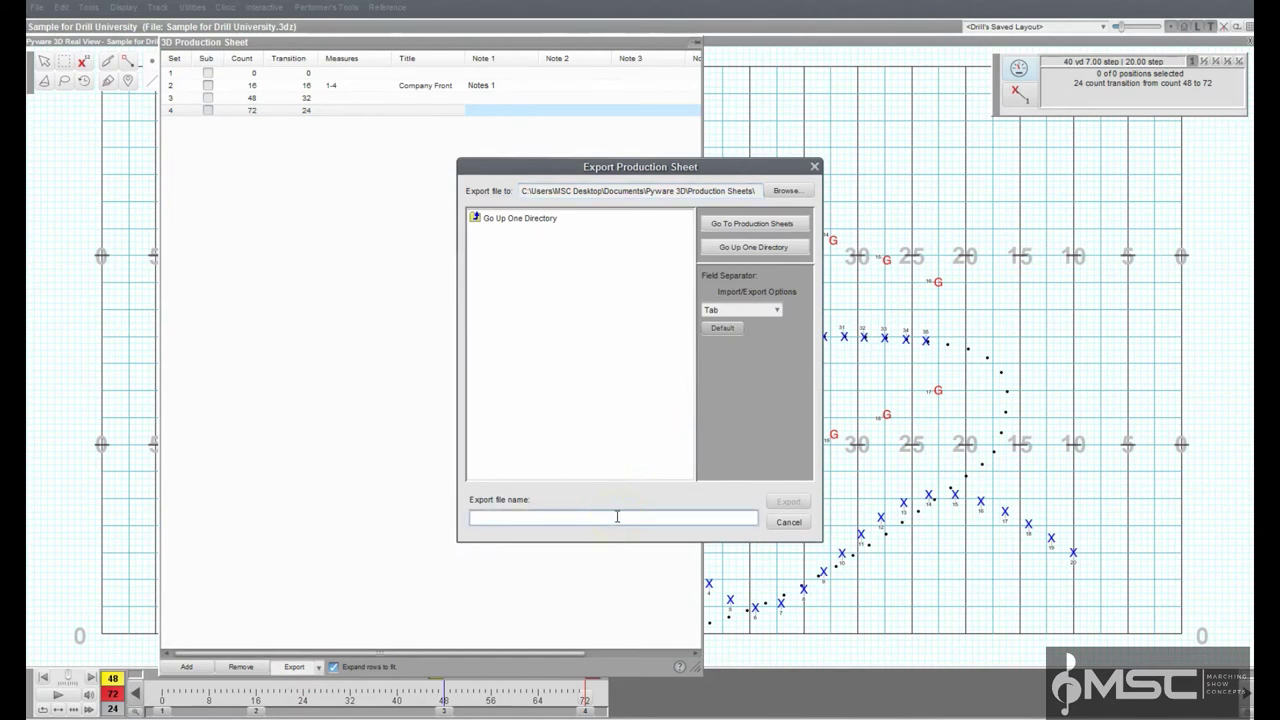